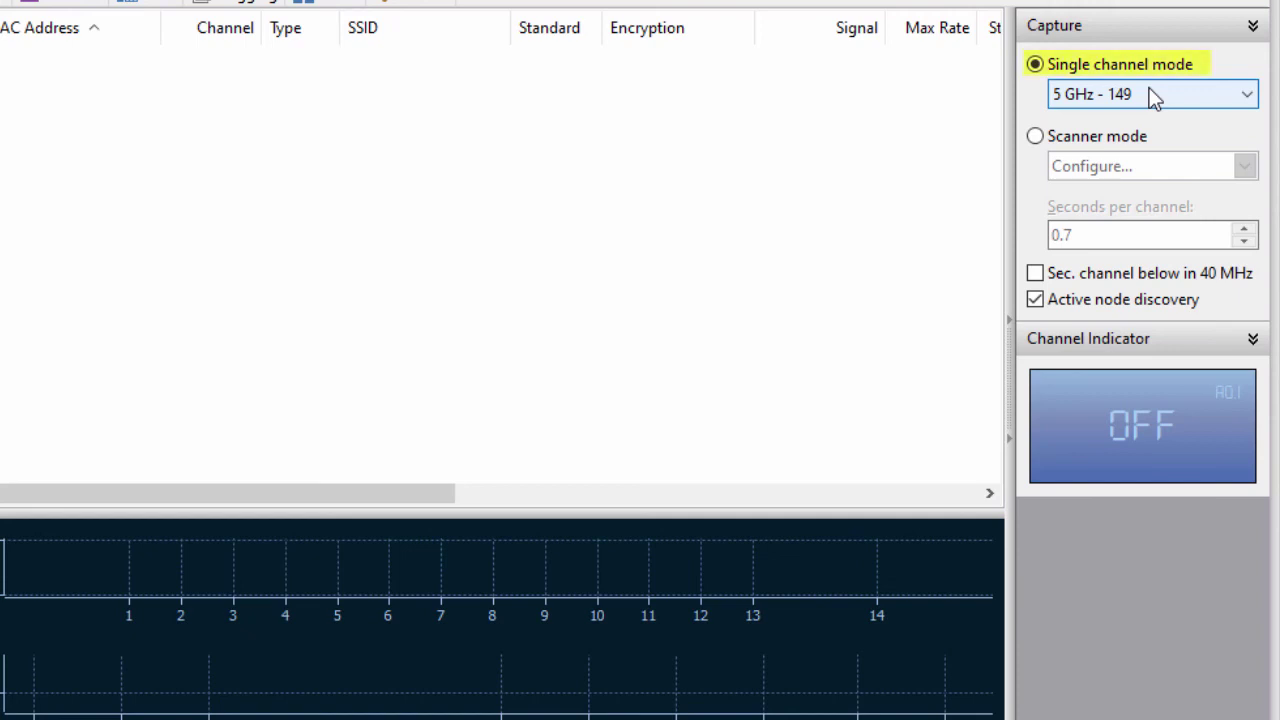
Start capturing on 5 GHz channel 149 and select AX005's ASUSTek access point
click(1153, 97)
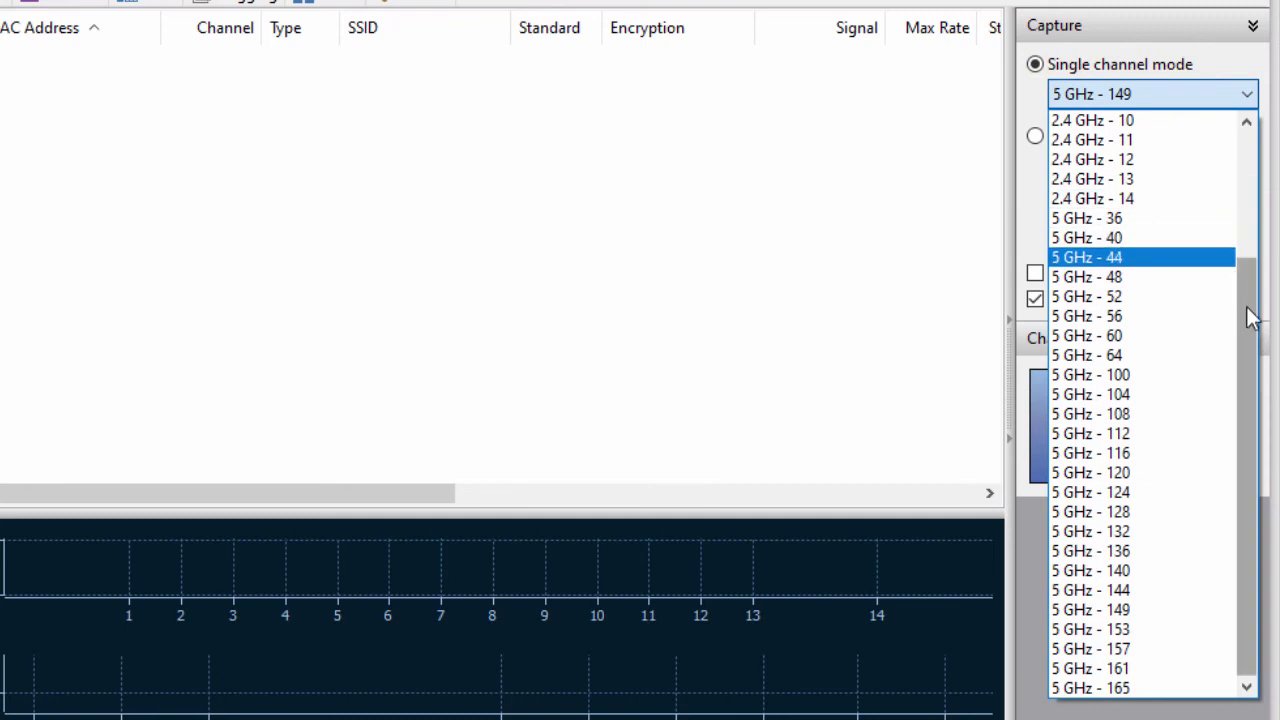
drag(1250, 318, 1270, 350)
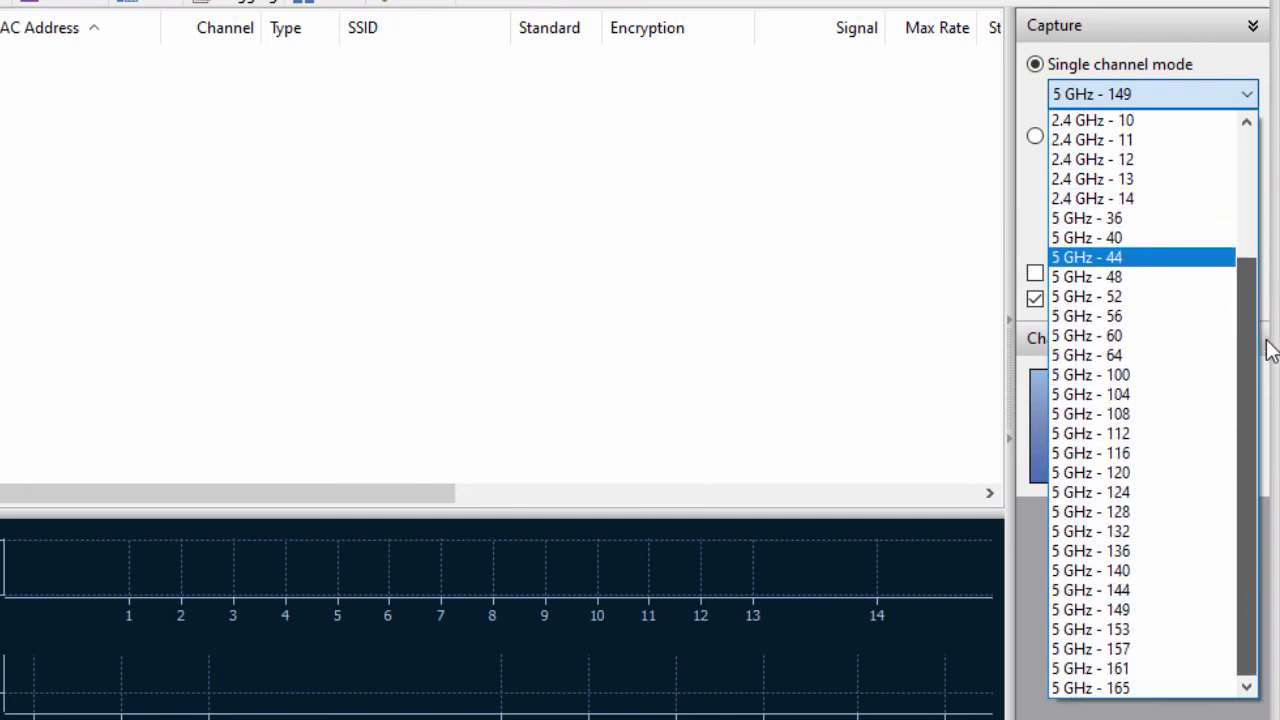
click(1140, 611)
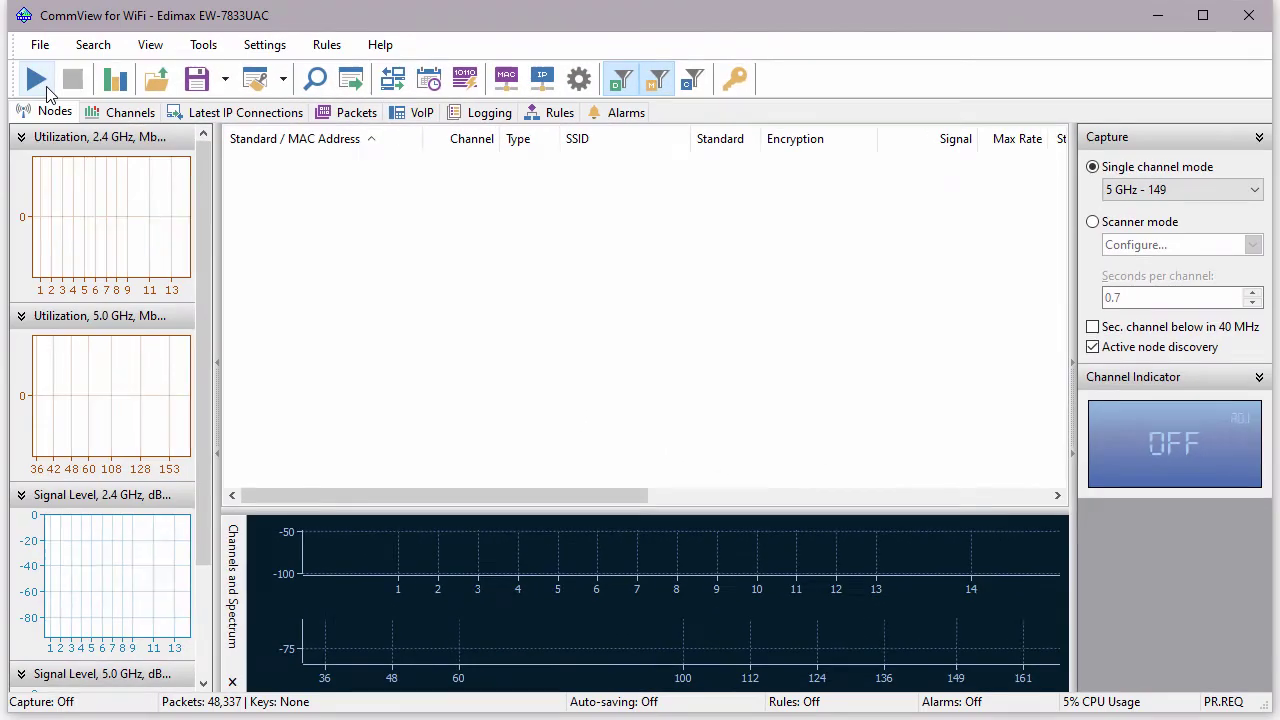
click(38, 82)
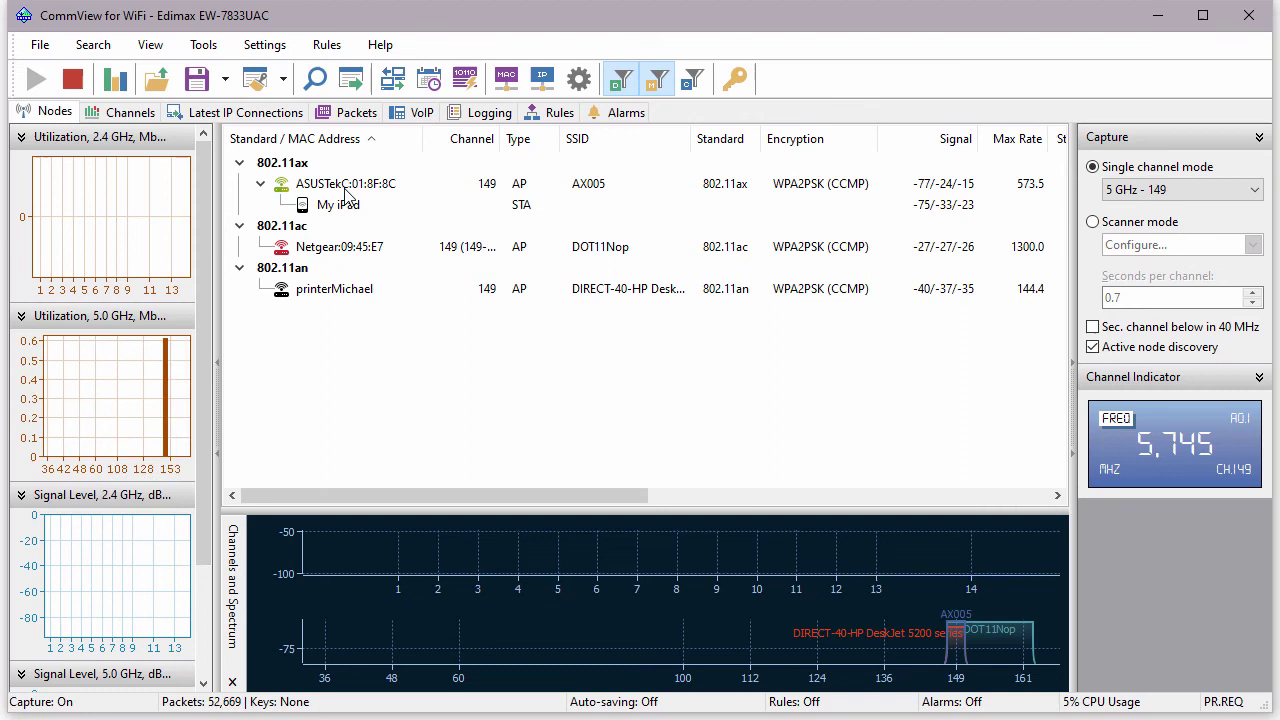
click(345, 186)
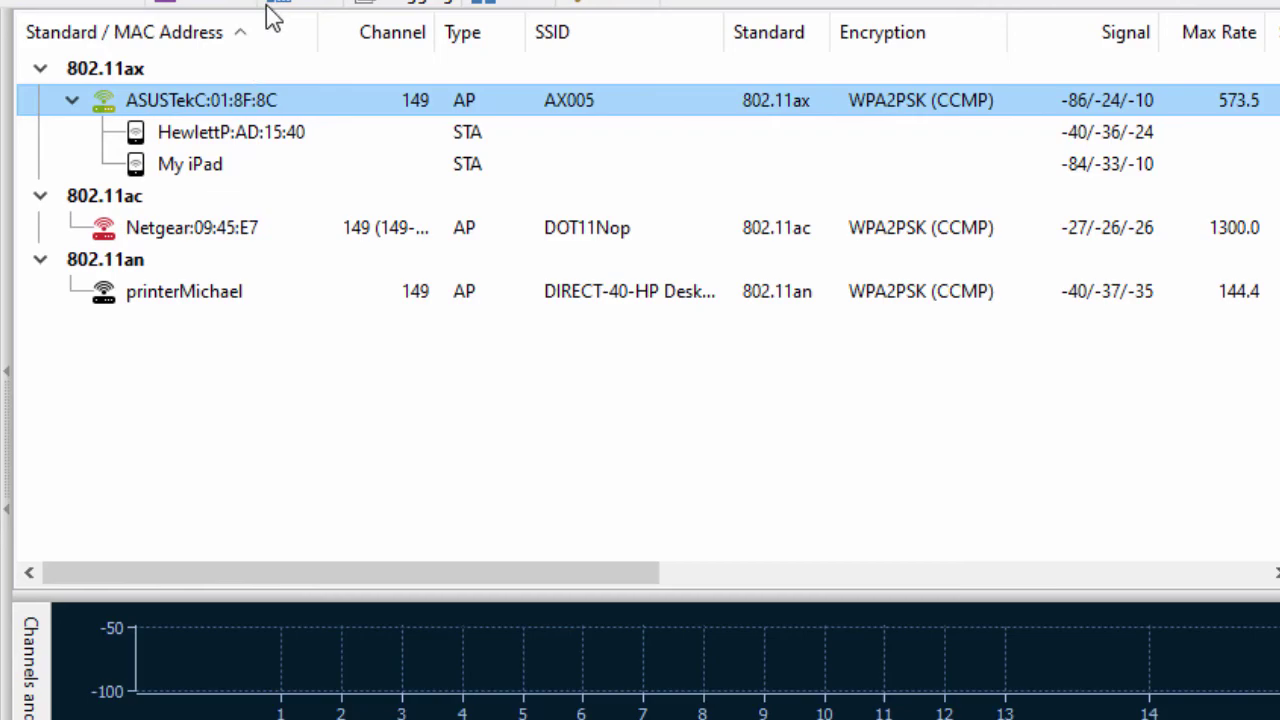
Show the captured packets and apply the network's WPA-PSK passphrase for decryption
click(231, 5)
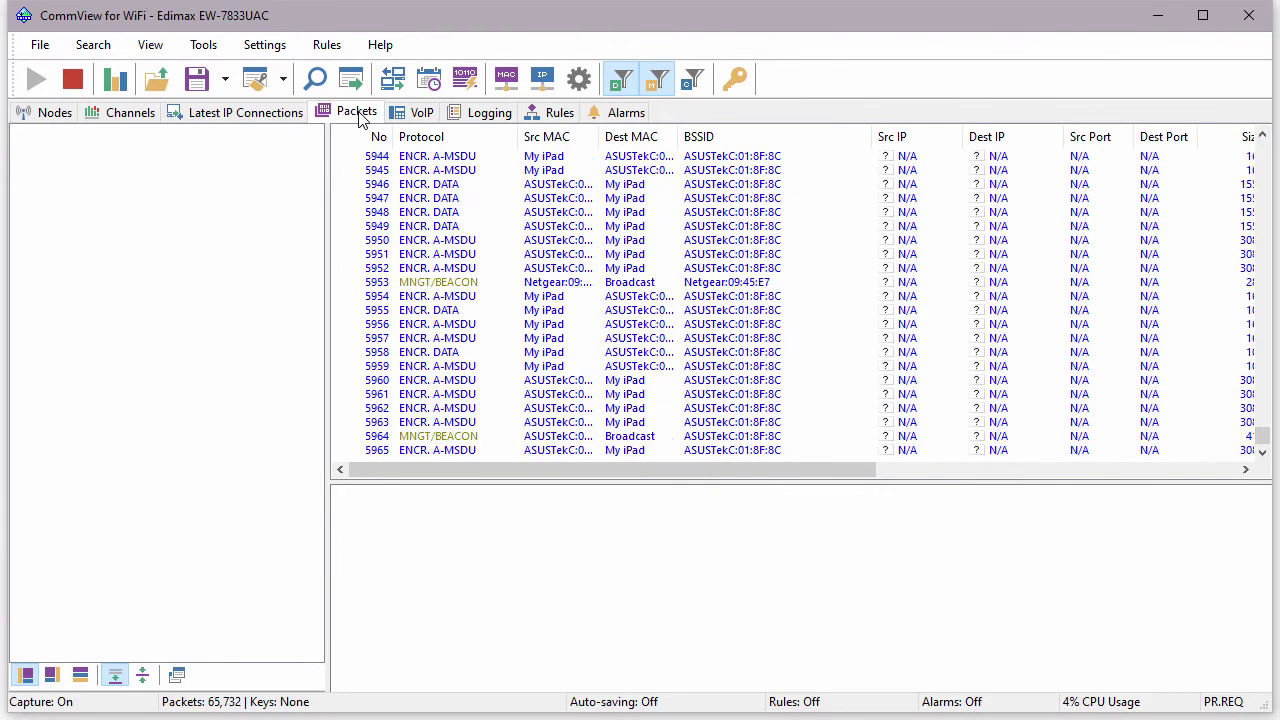
click(737, 79)
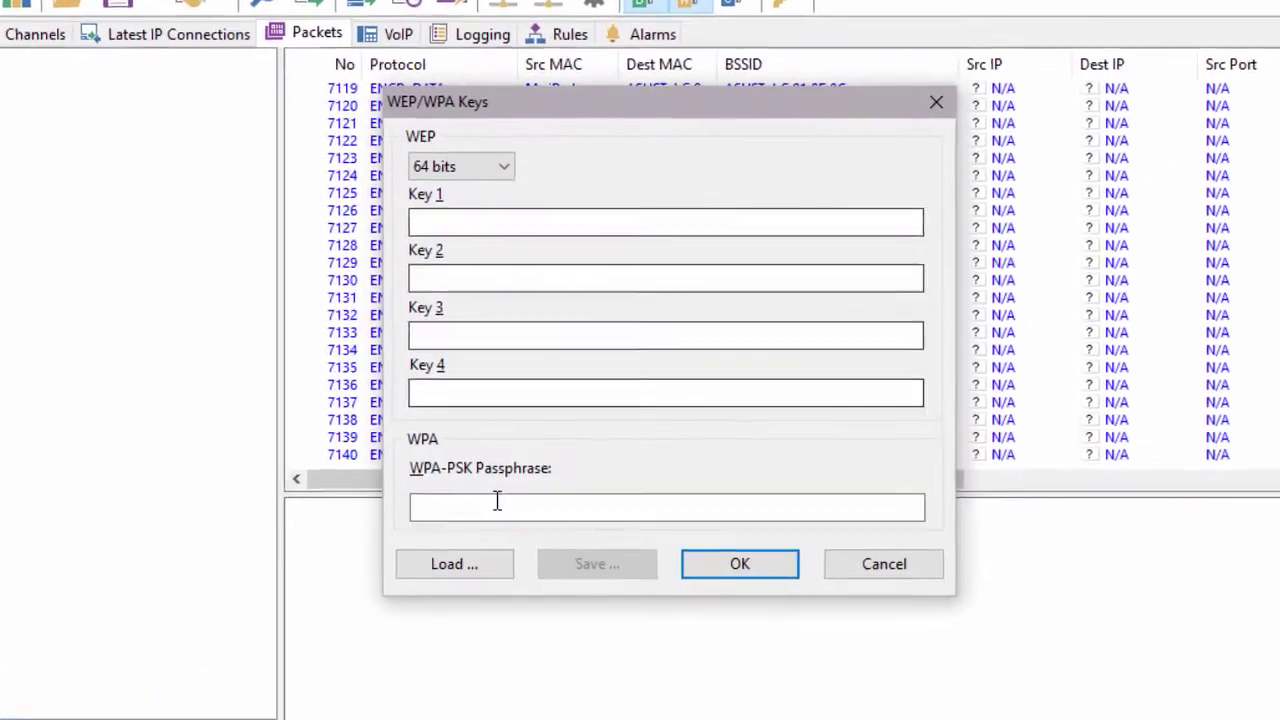
click(497, 504)
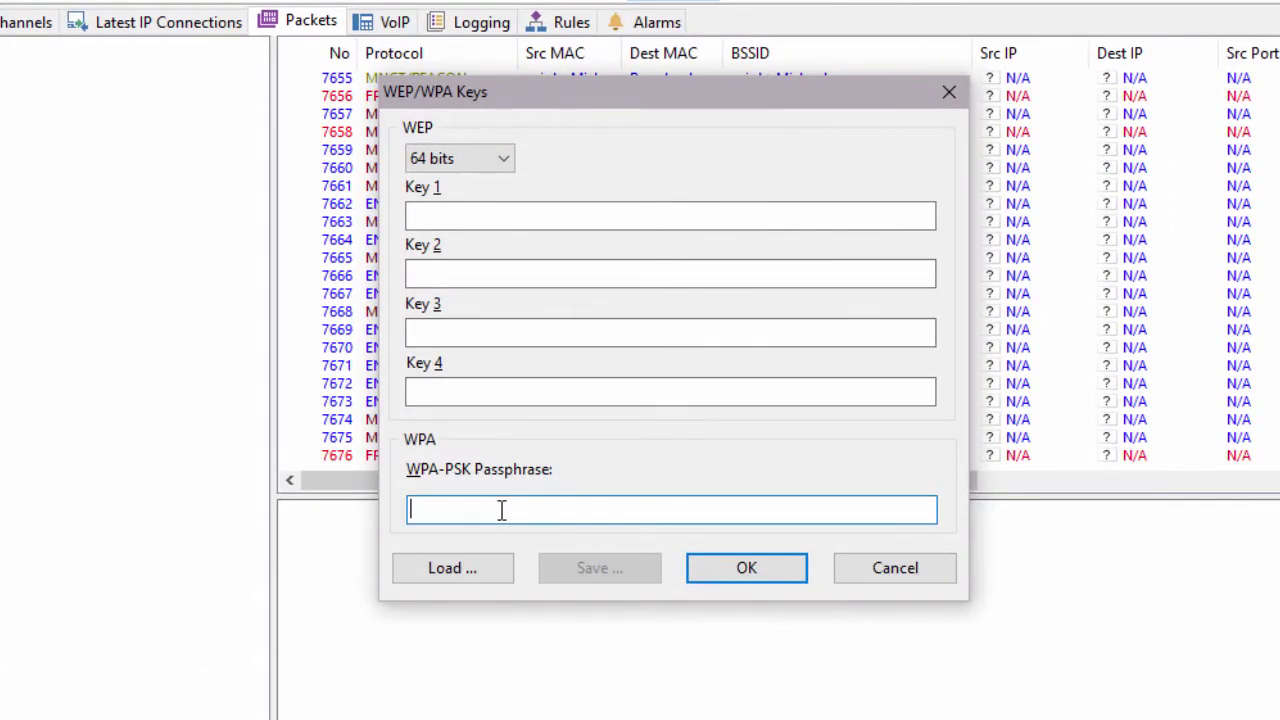
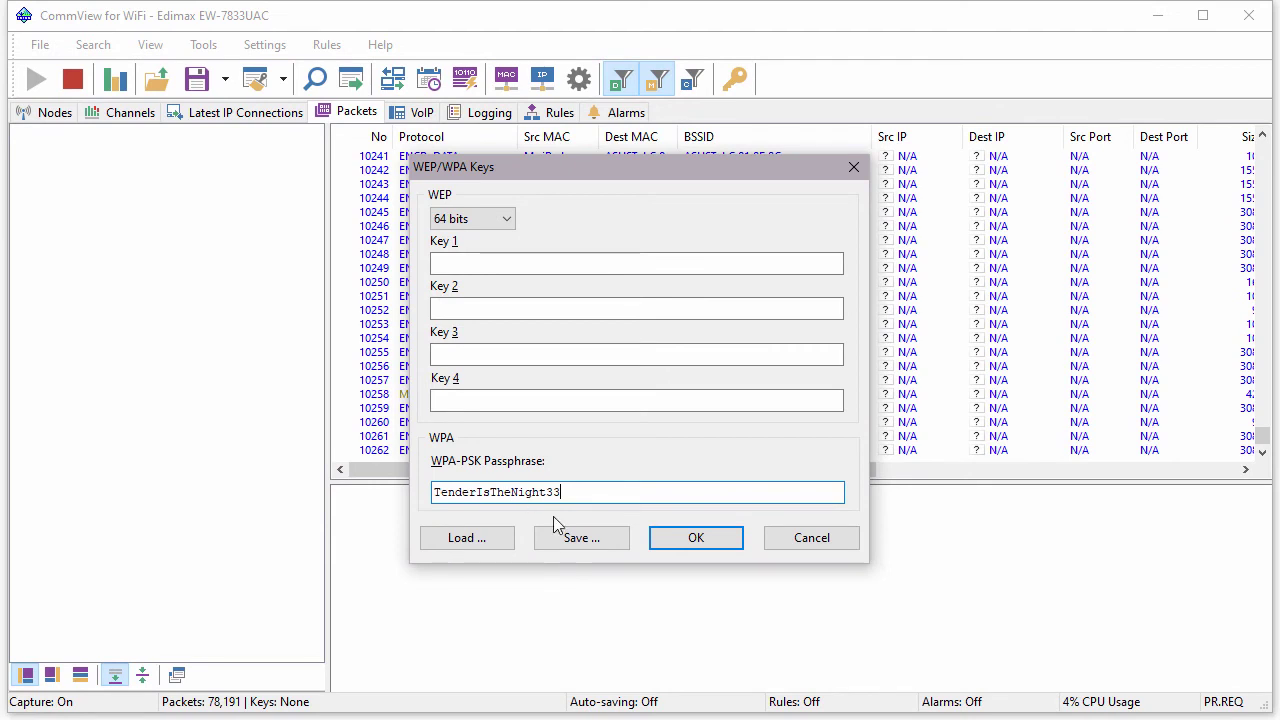
click(699, 537)
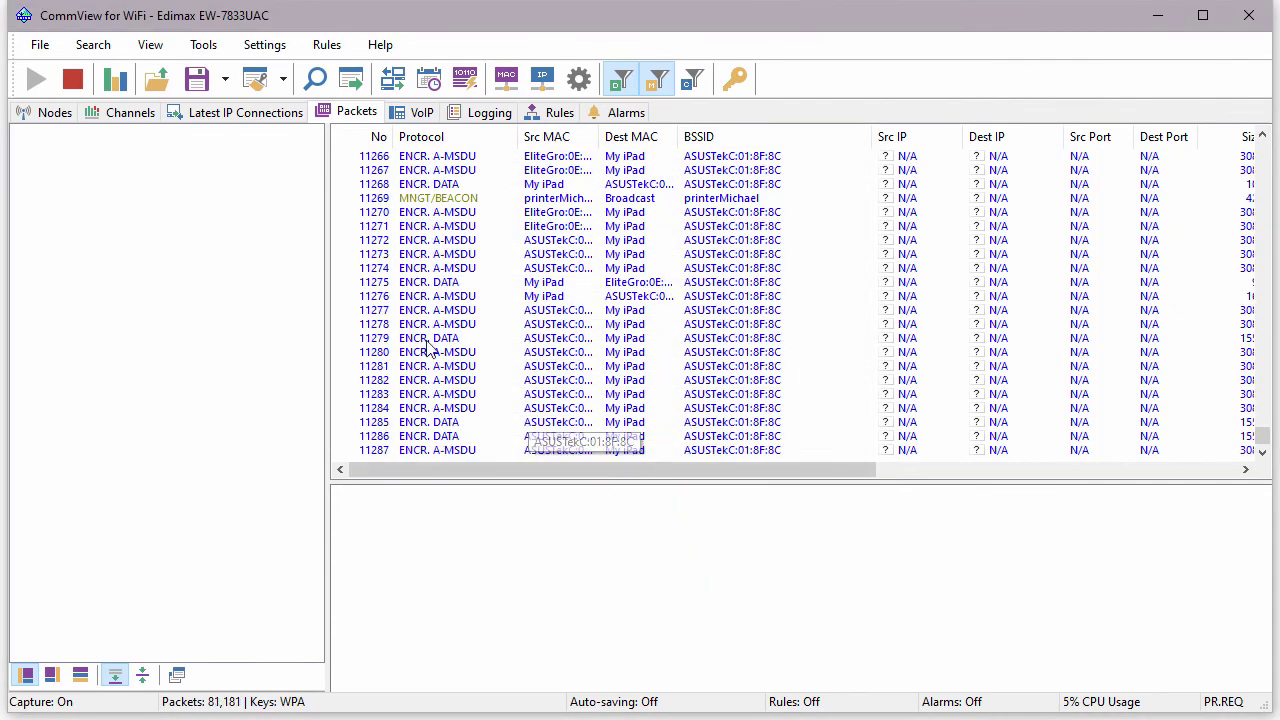
Switch to the Latest IP Connections view
click(240, 114)
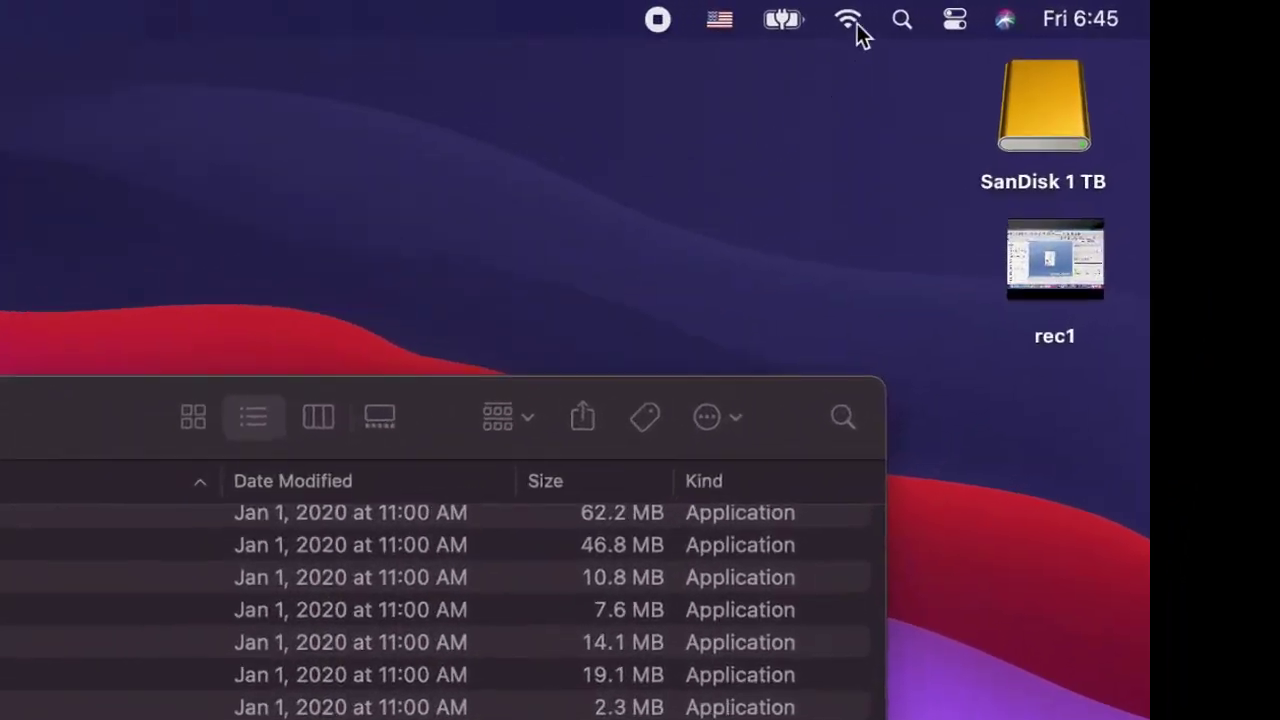
Turn the Mac's Wi-Fi off and back on from the menu bar
click(856, 29)
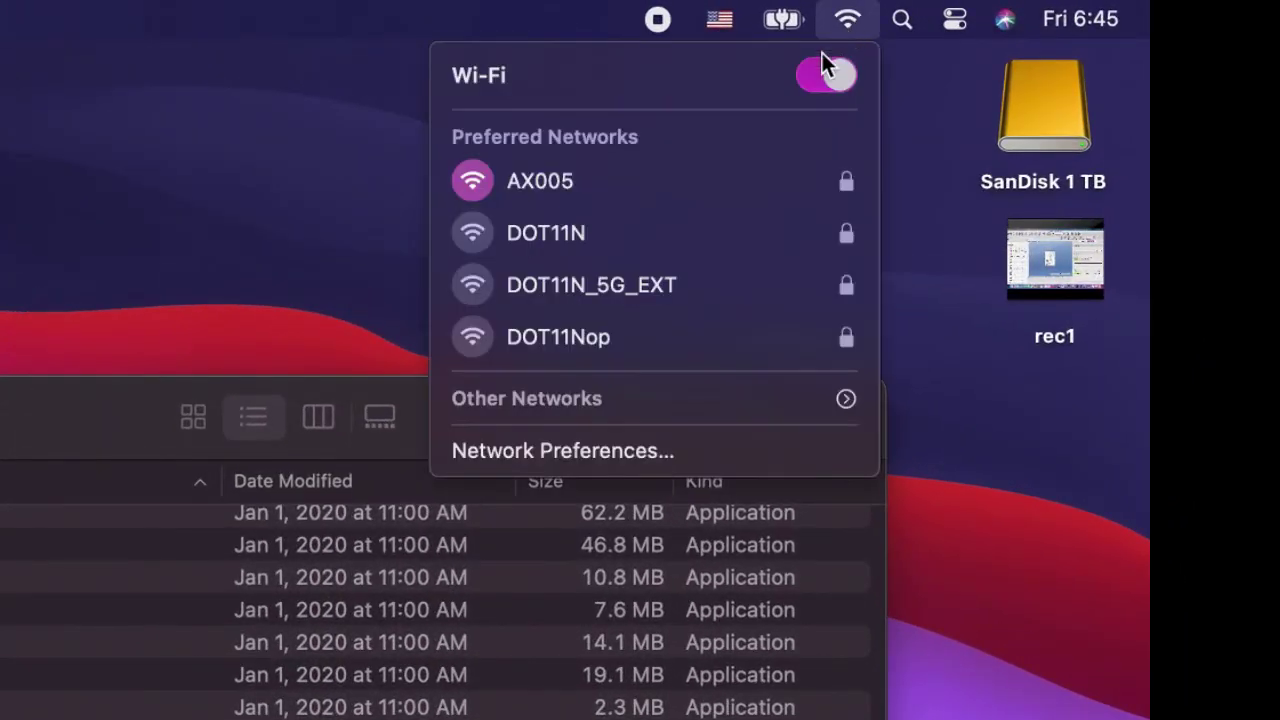
click(808, 74)
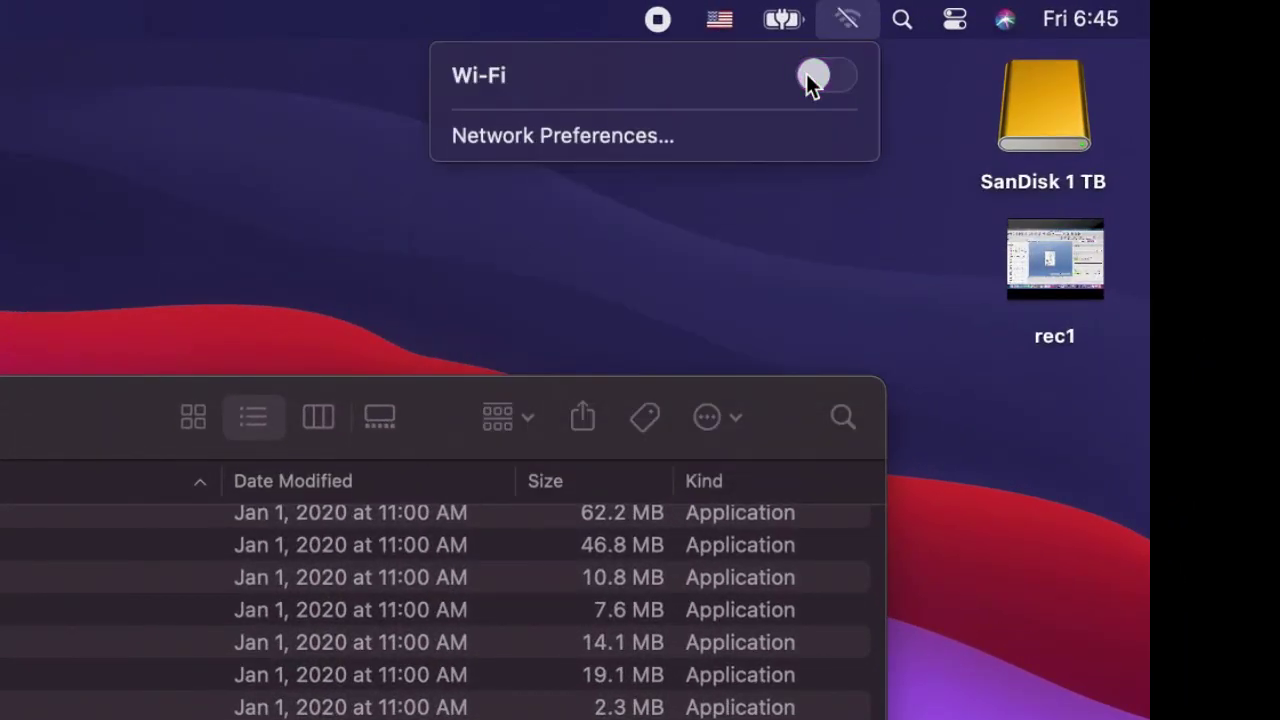
click(846, 79)
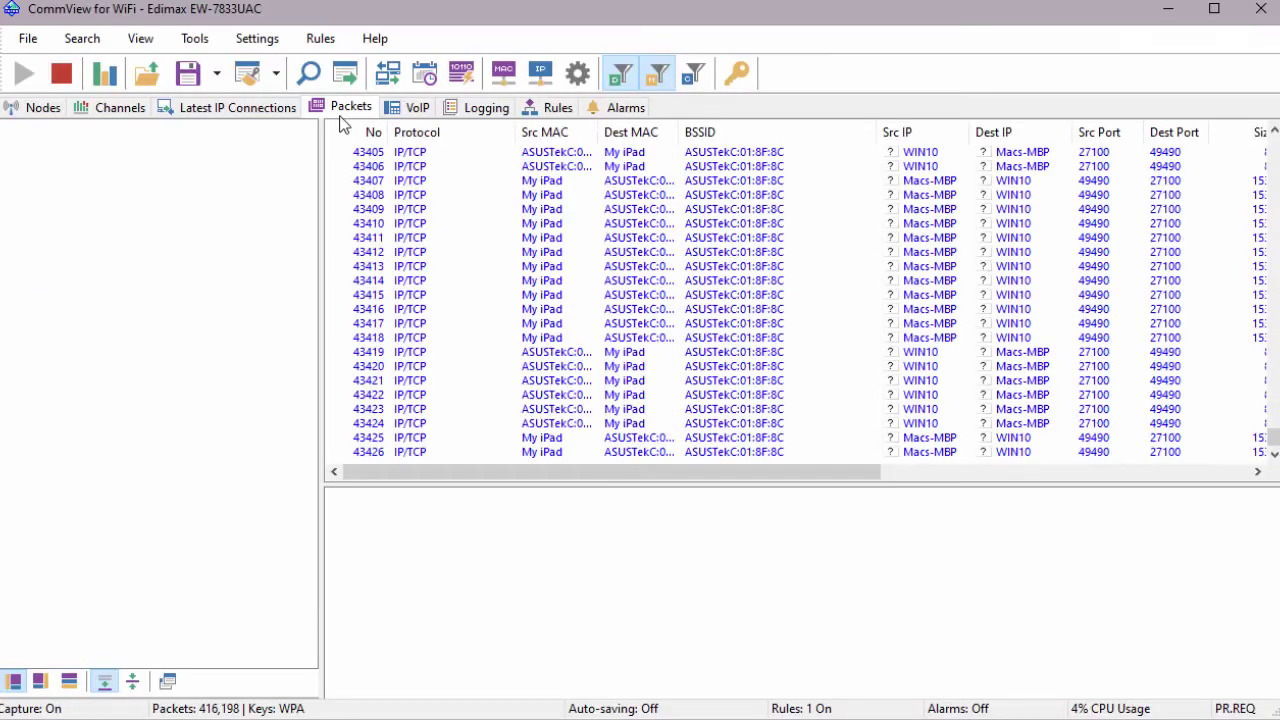
Stop the capture and view the decode and hex dump of packet 45130
click(60, 78)
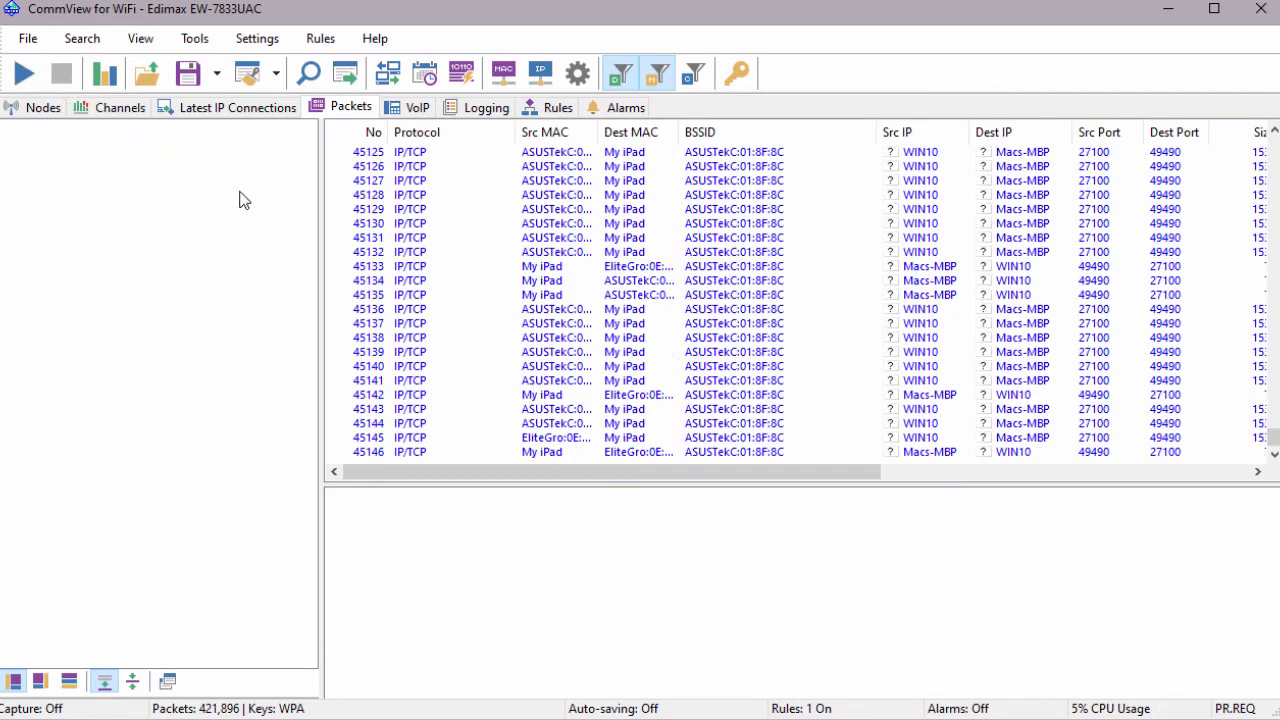
click(545, 228)
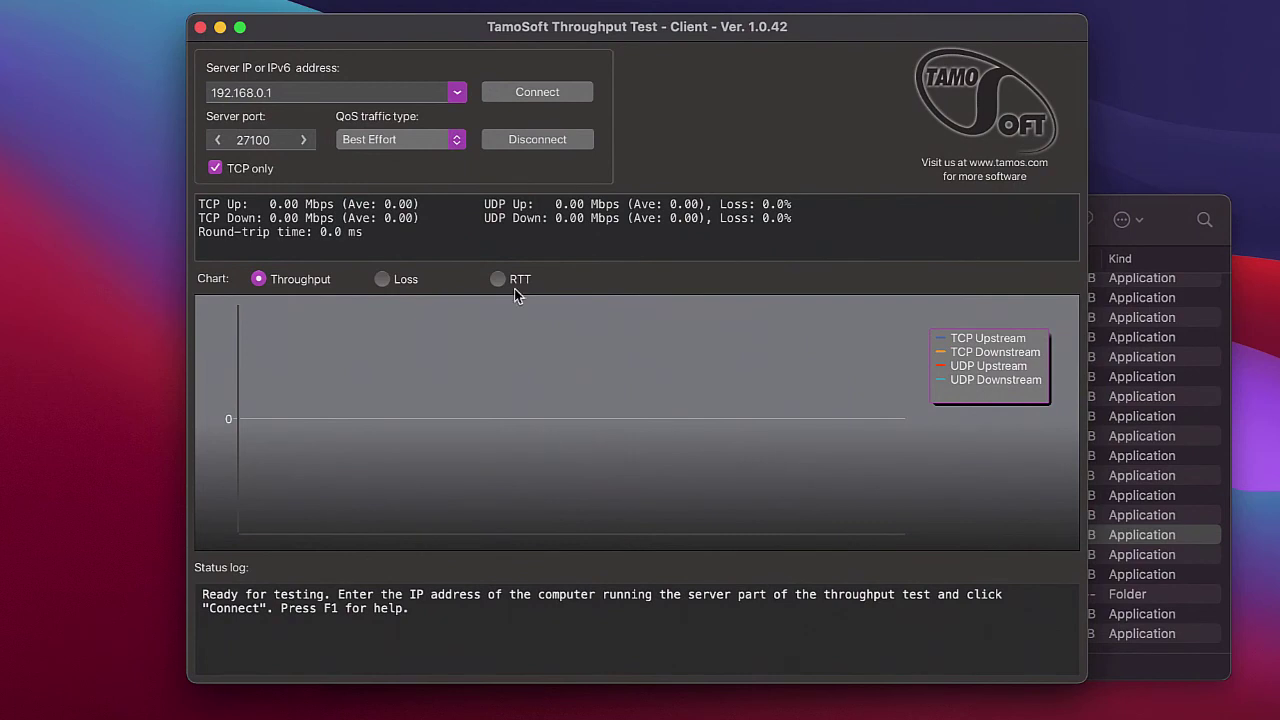
Connect the TCP throughput test to server 192.168.0.1 on port 27100
click(534, 95)
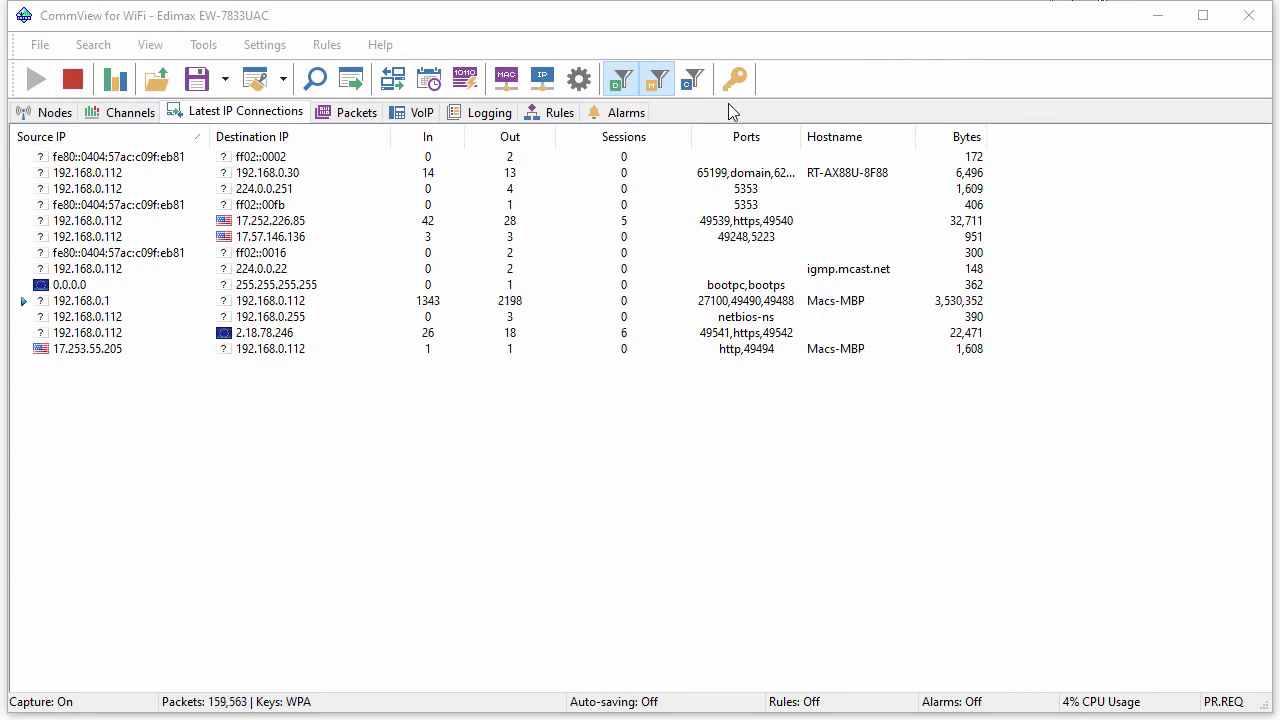
Open Advanced Rules and name a new rule 'test capture'
click(553, 117)
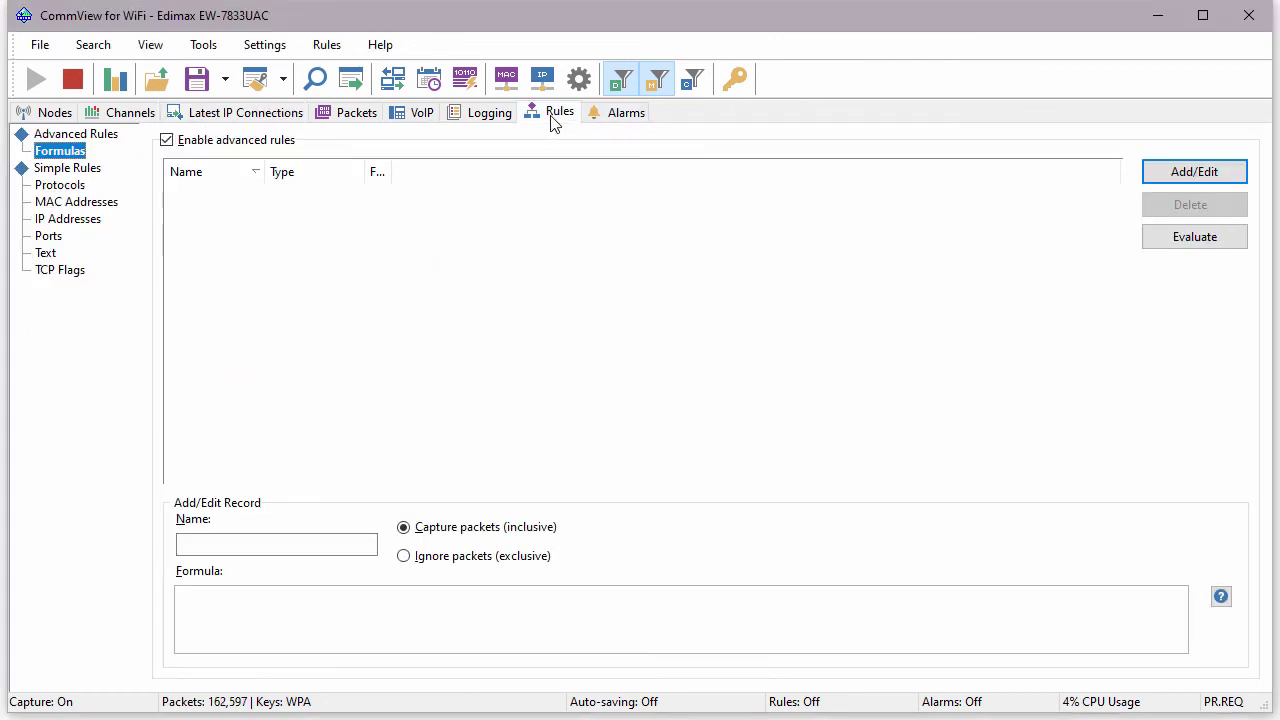
click(236, 546)
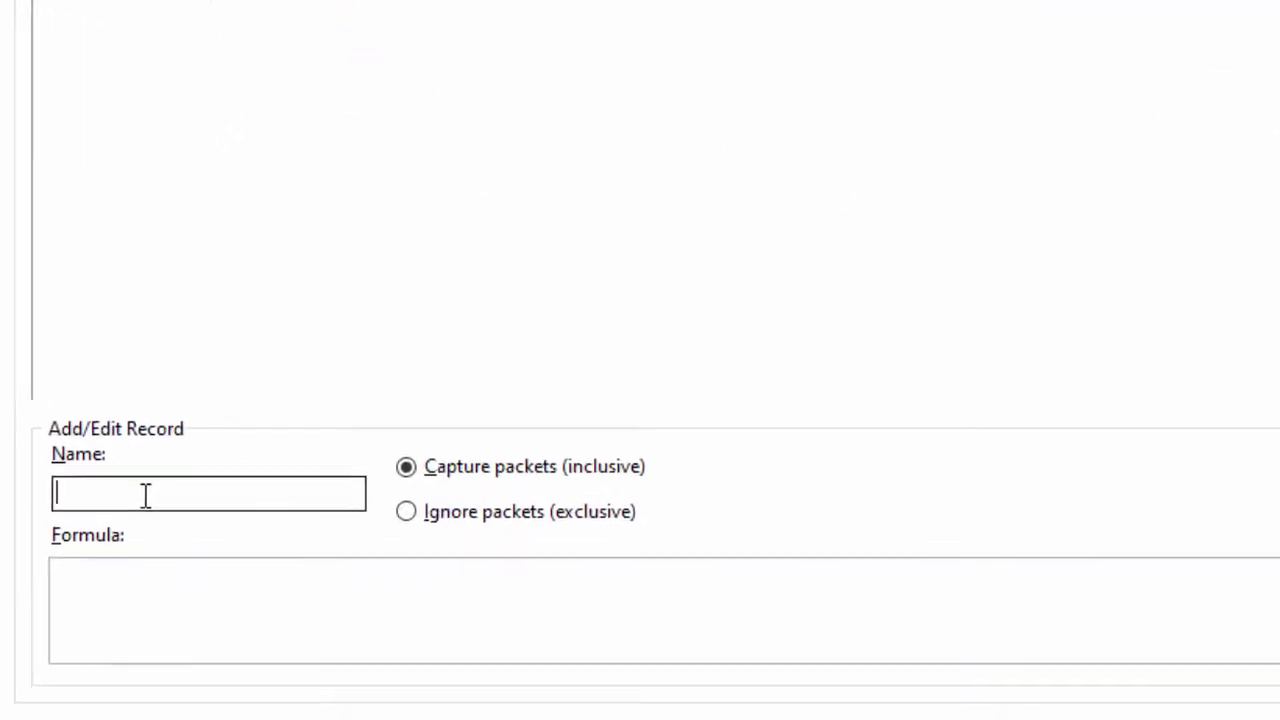
text(te)
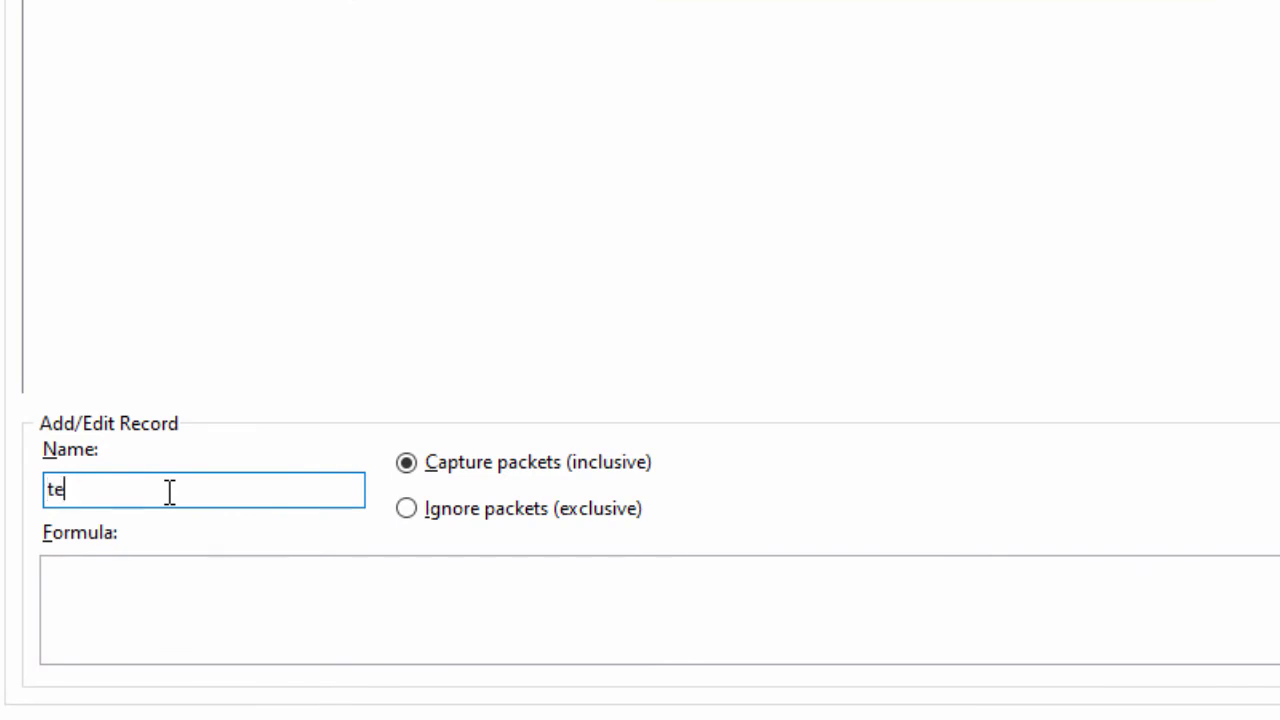
text(st capture)
Enter the formula (sip=192.168.0.1 and dip=192.168.0.112) or (sip=192.168.0.112 and dip=192.168.0.1)
click(240, 628)
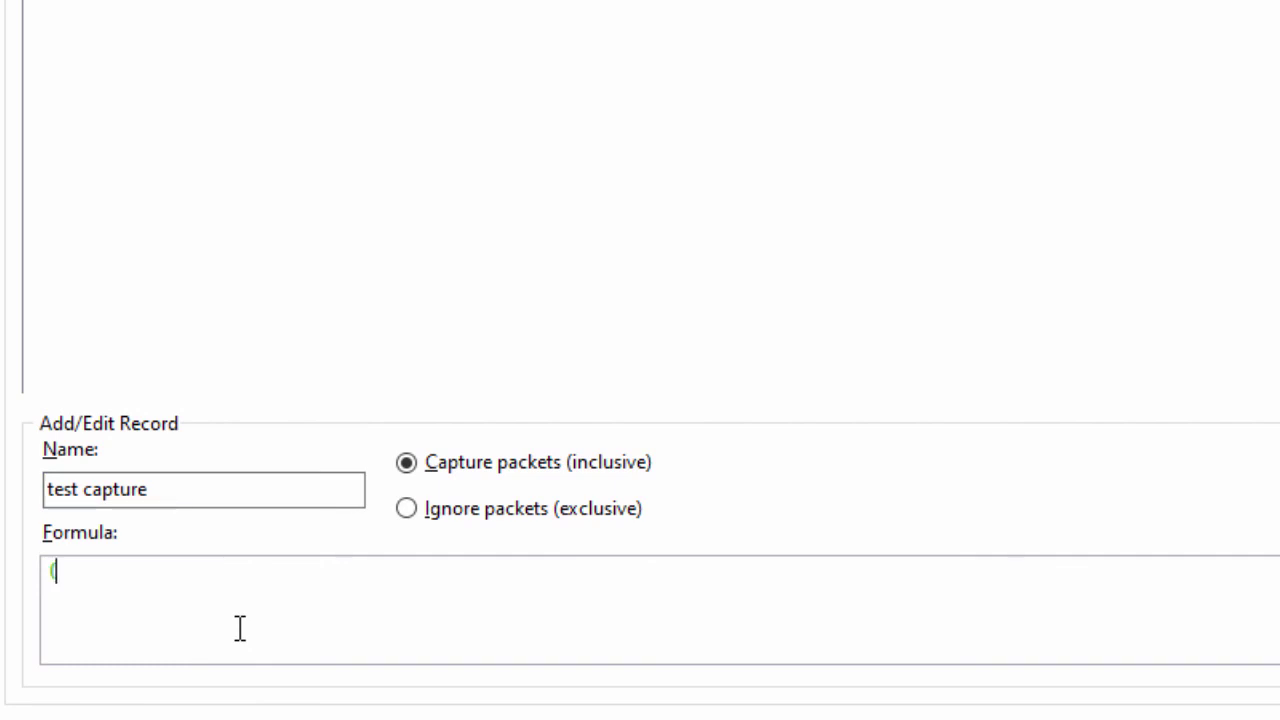
text((sip=192.16)
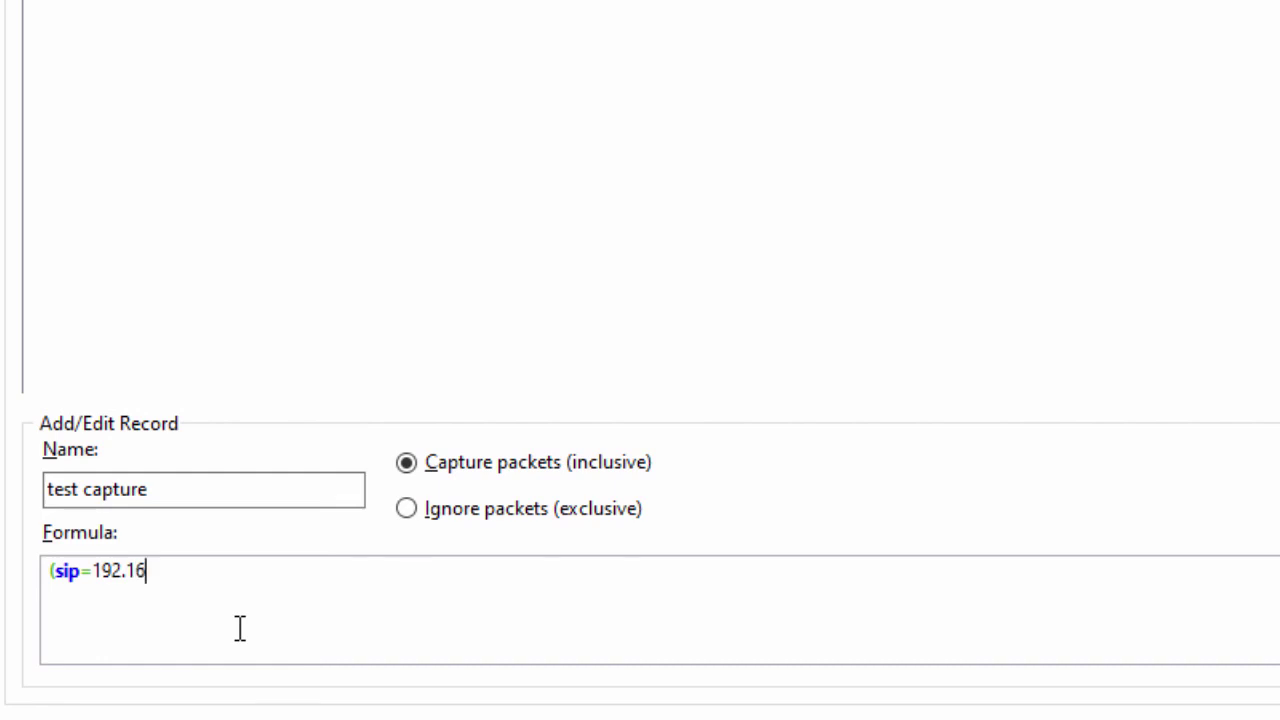
text(8./)
text(0.1)
text( and)
text( dip=19)
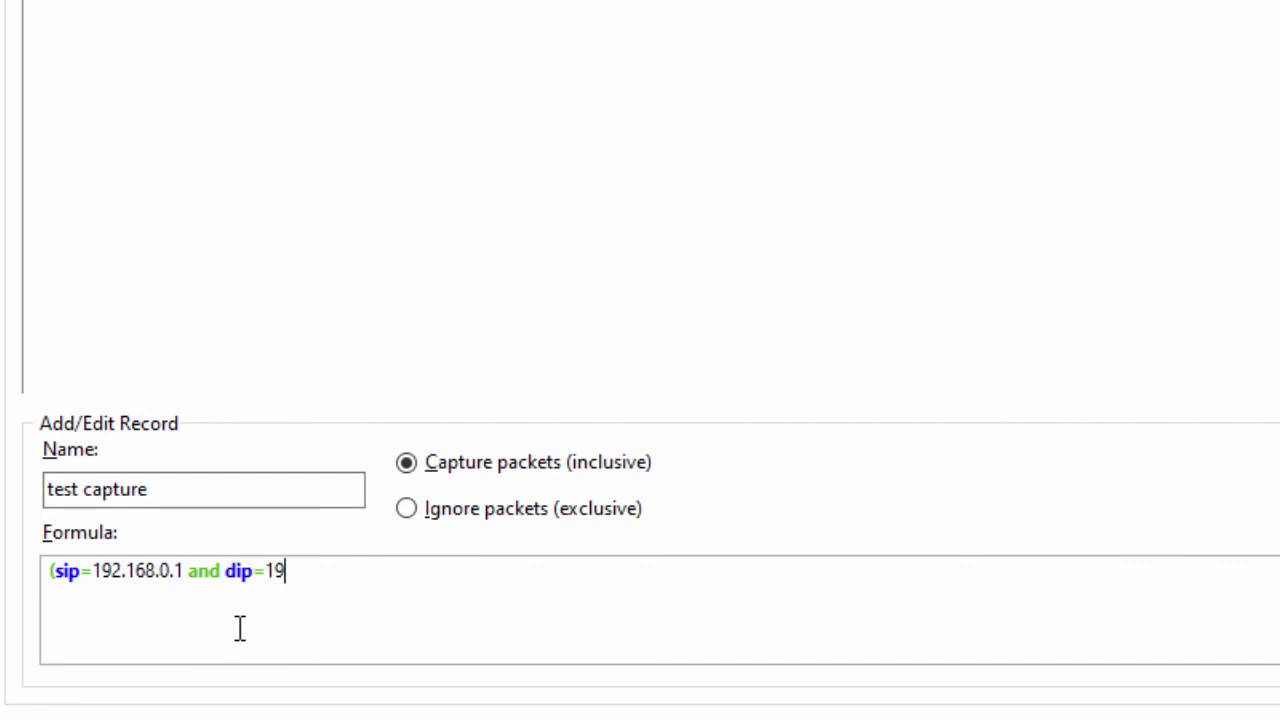
text(2.168.0.)
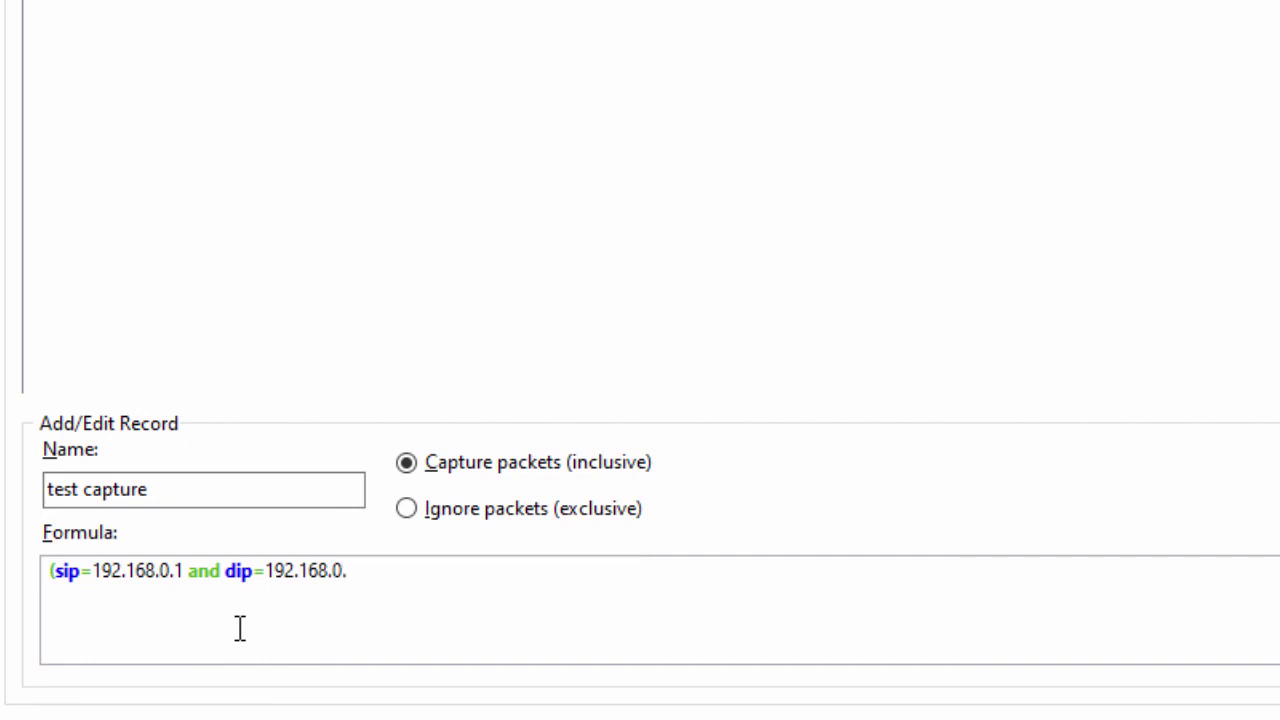
text(112) or)
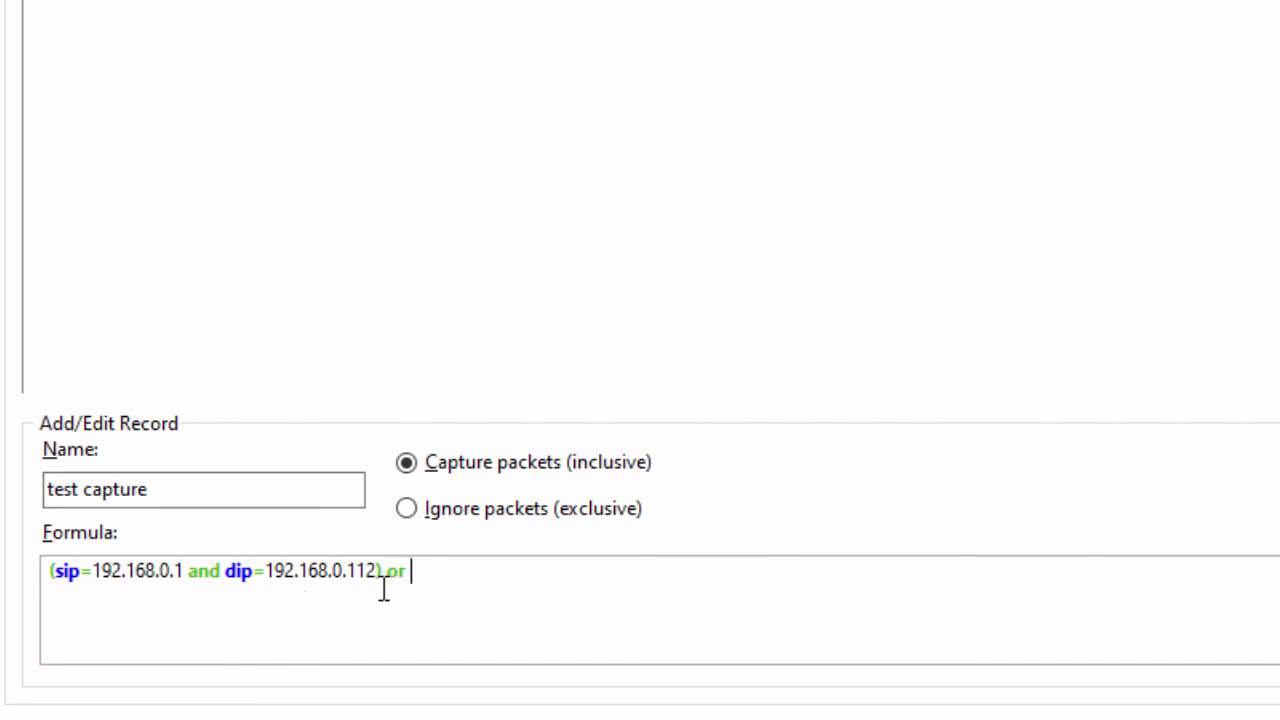
drag(387, 571, 405, 571)
key(shift+Home)
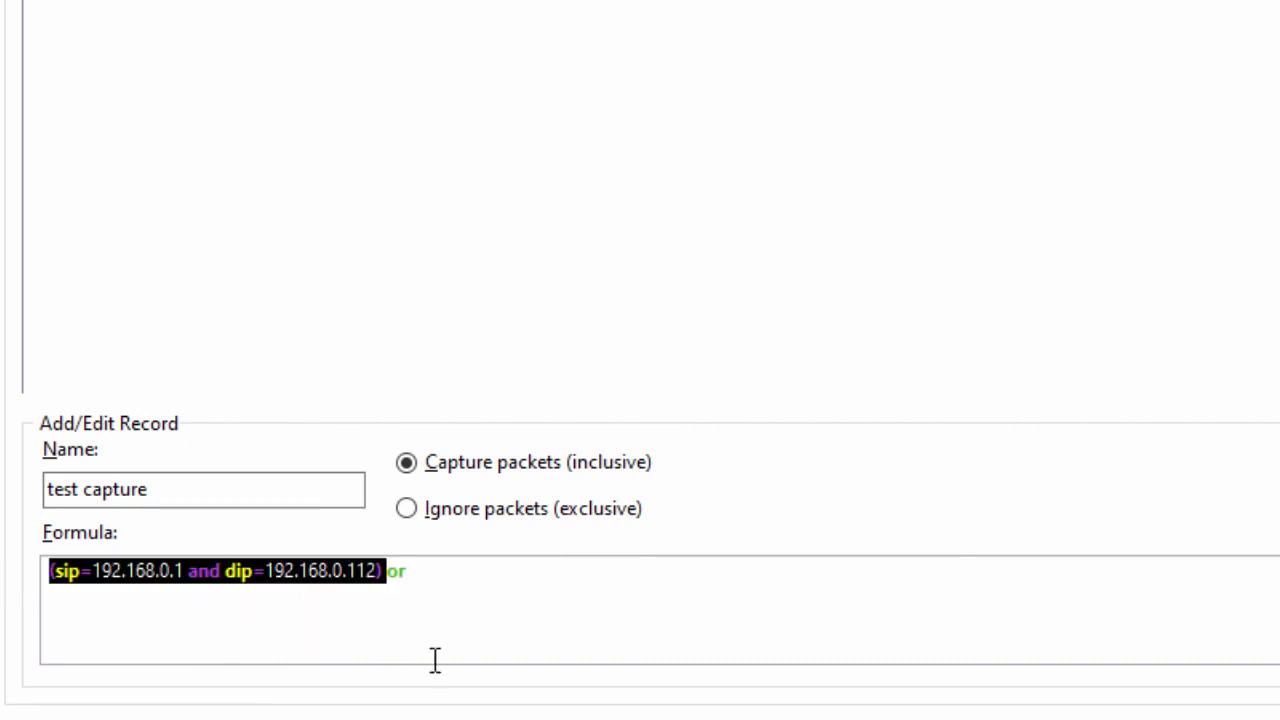
key(ctrl+c)
click(534, 577)
key(ctrl+v)
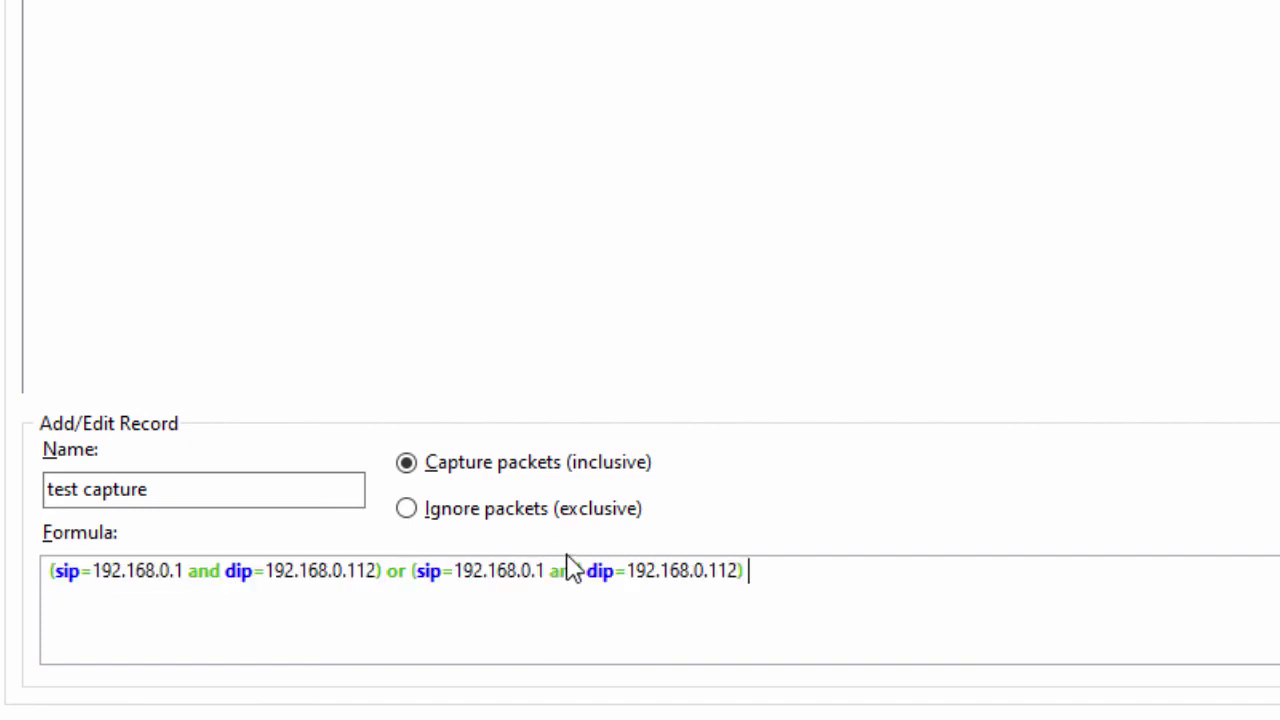
click(543, 571)
text(12)
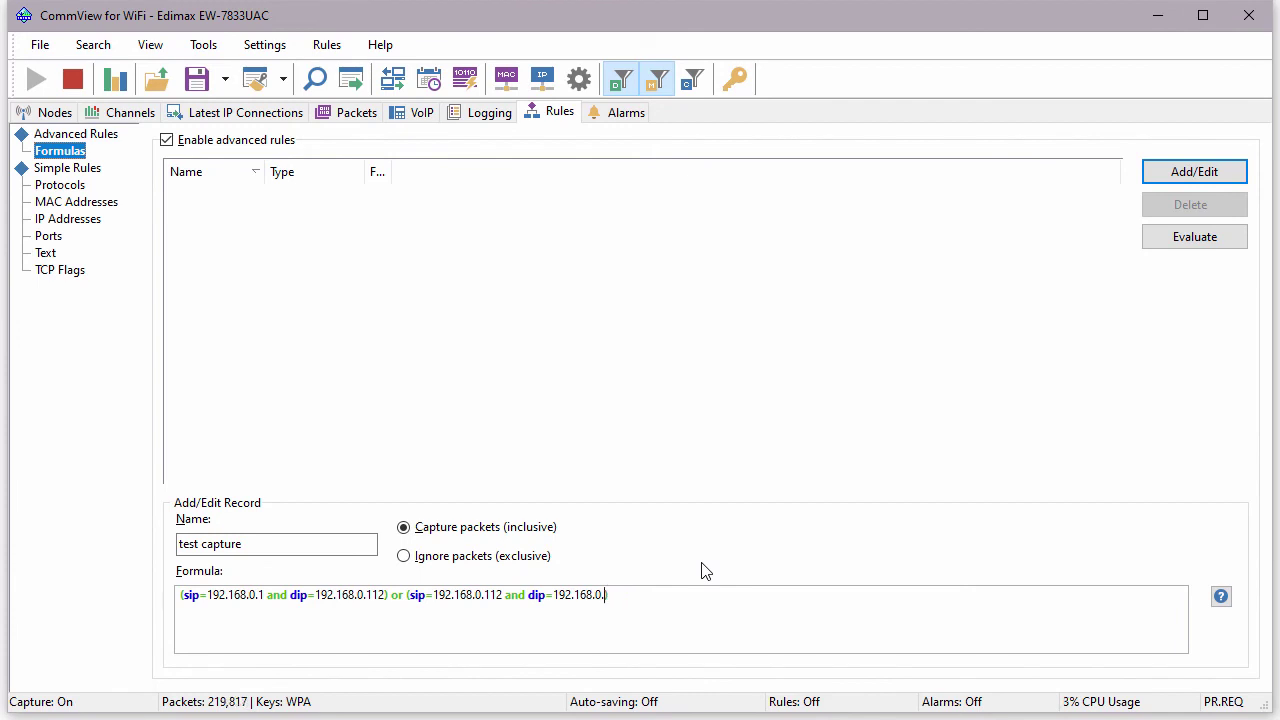
Add the 'test capture' rule, then clear the Latest IP Connections list
click(1210, 174)
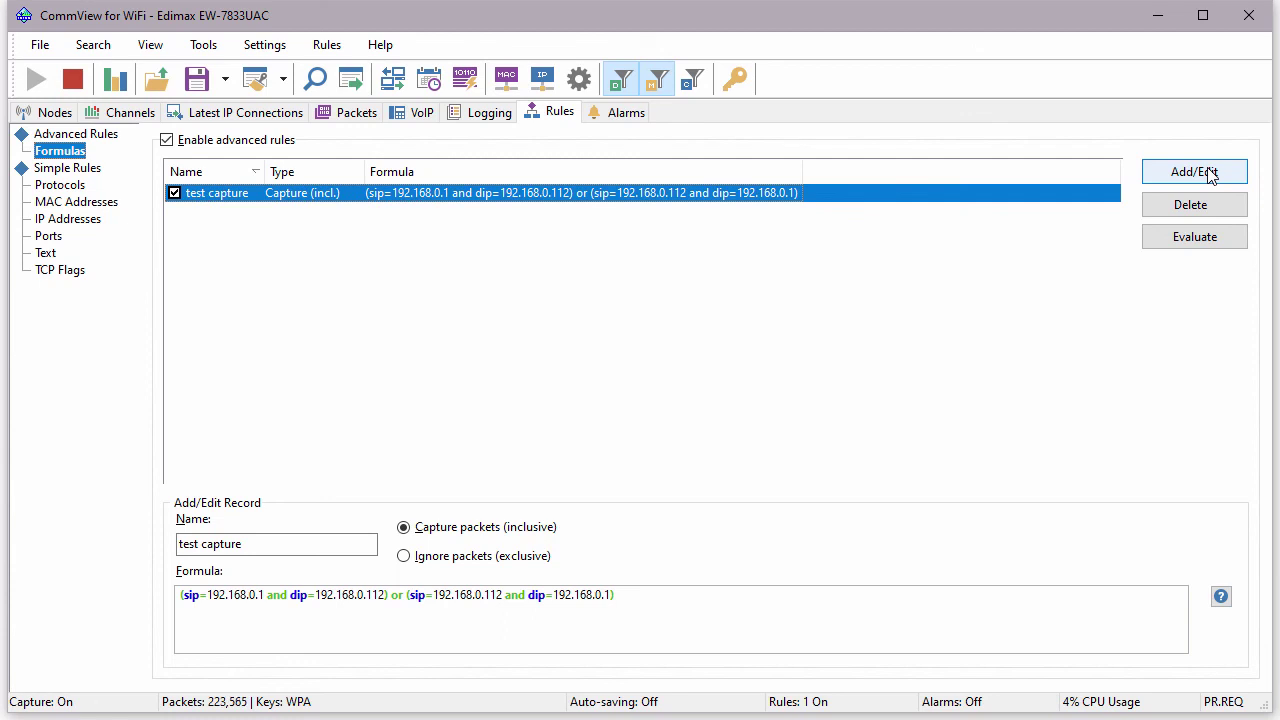
click(254, 114)
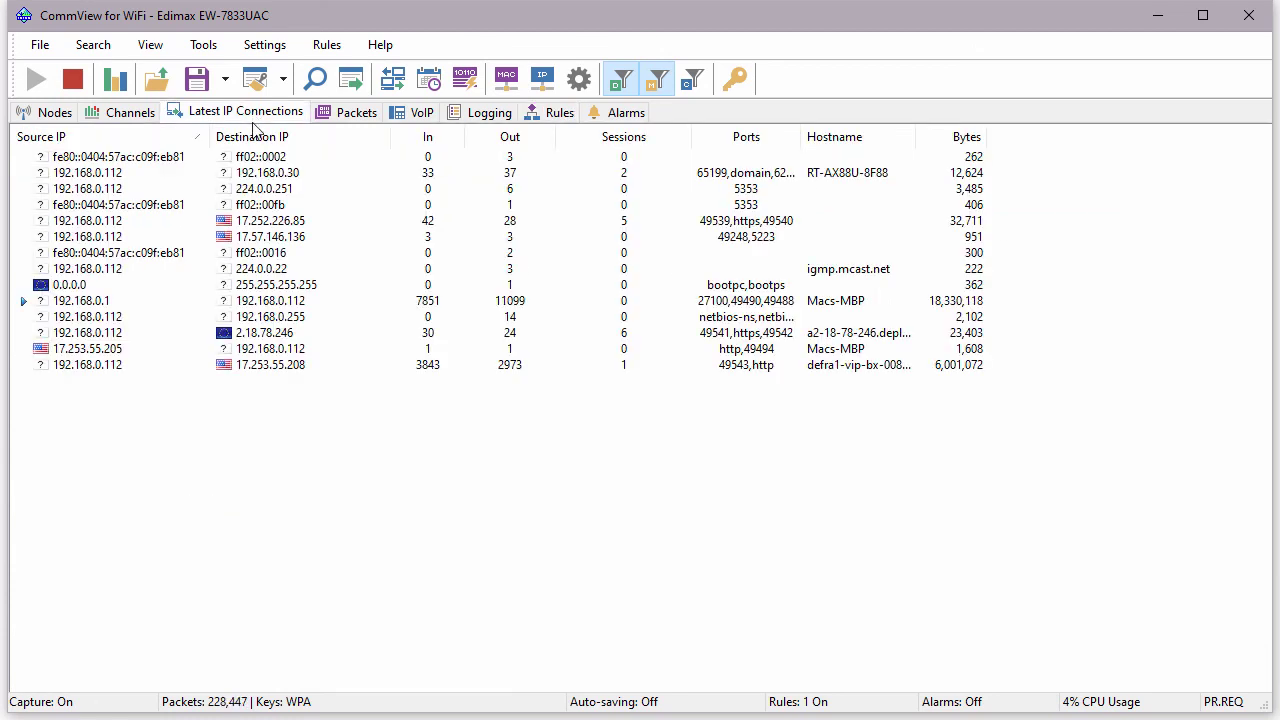
click(255, 78)
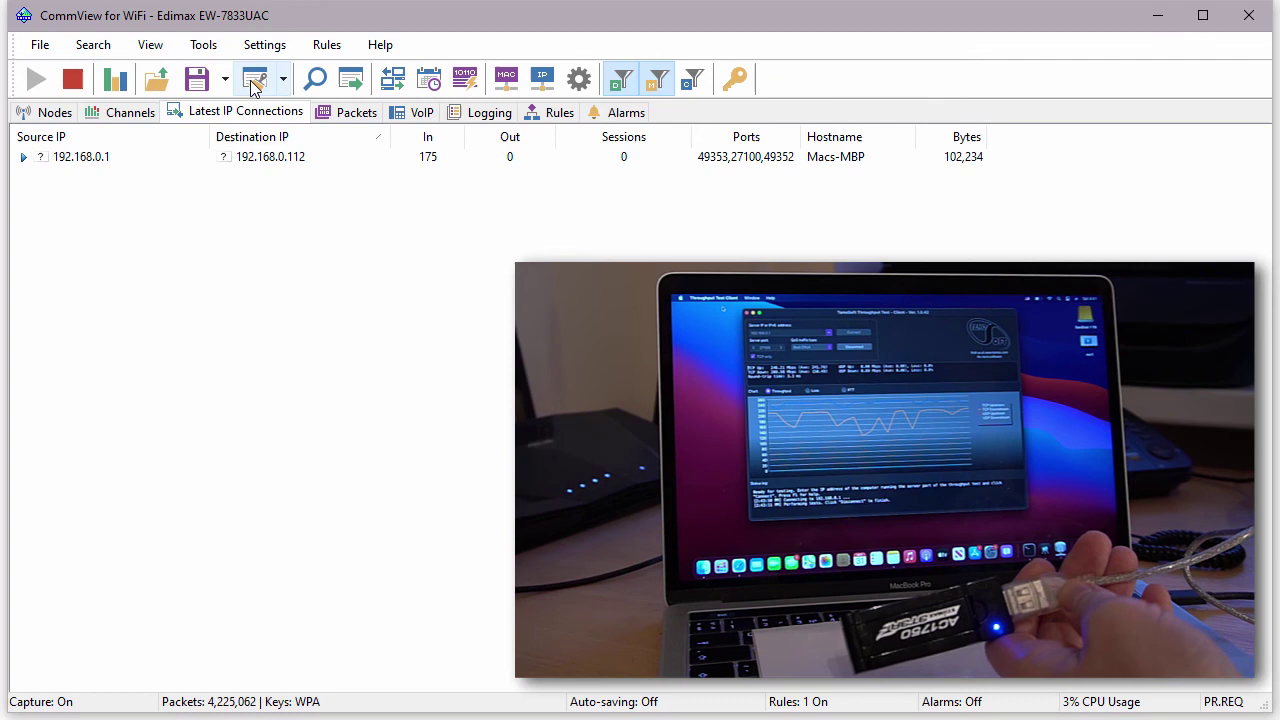
click(253, 84)
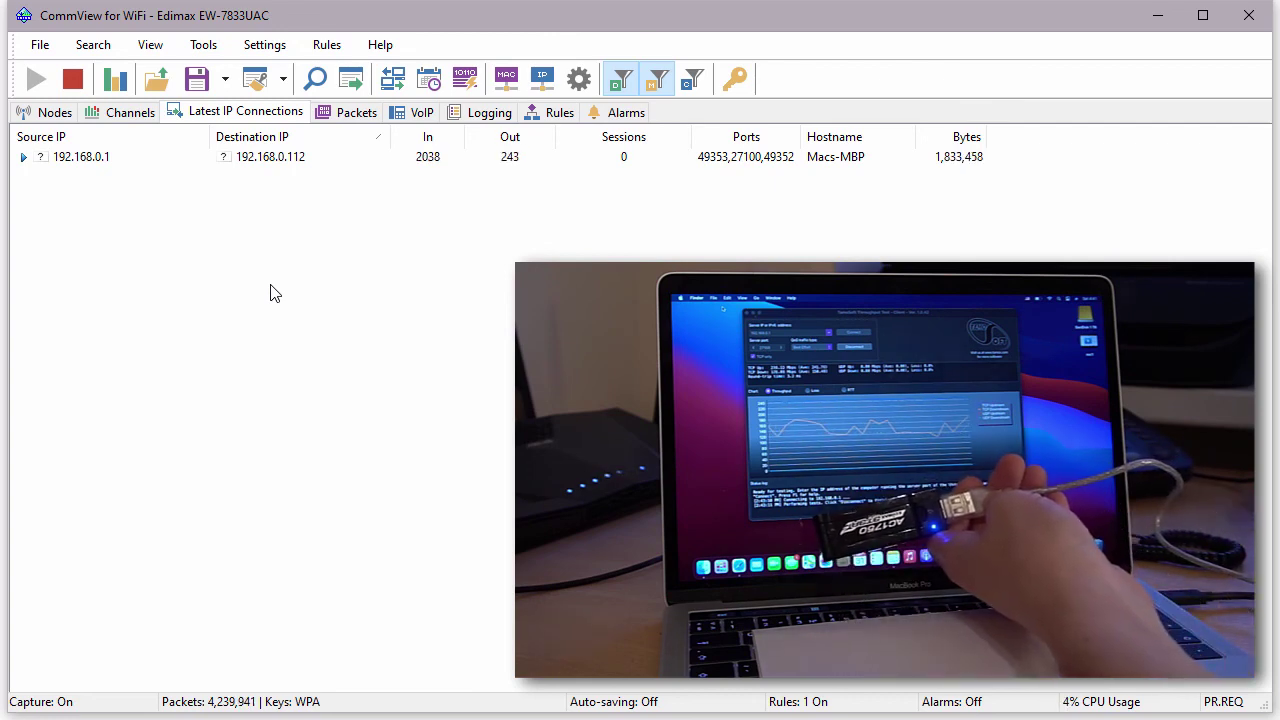
Clear the 192.168.0.1–192.168.0.112 connection counters twice for a fresh reading
click(255, 79)
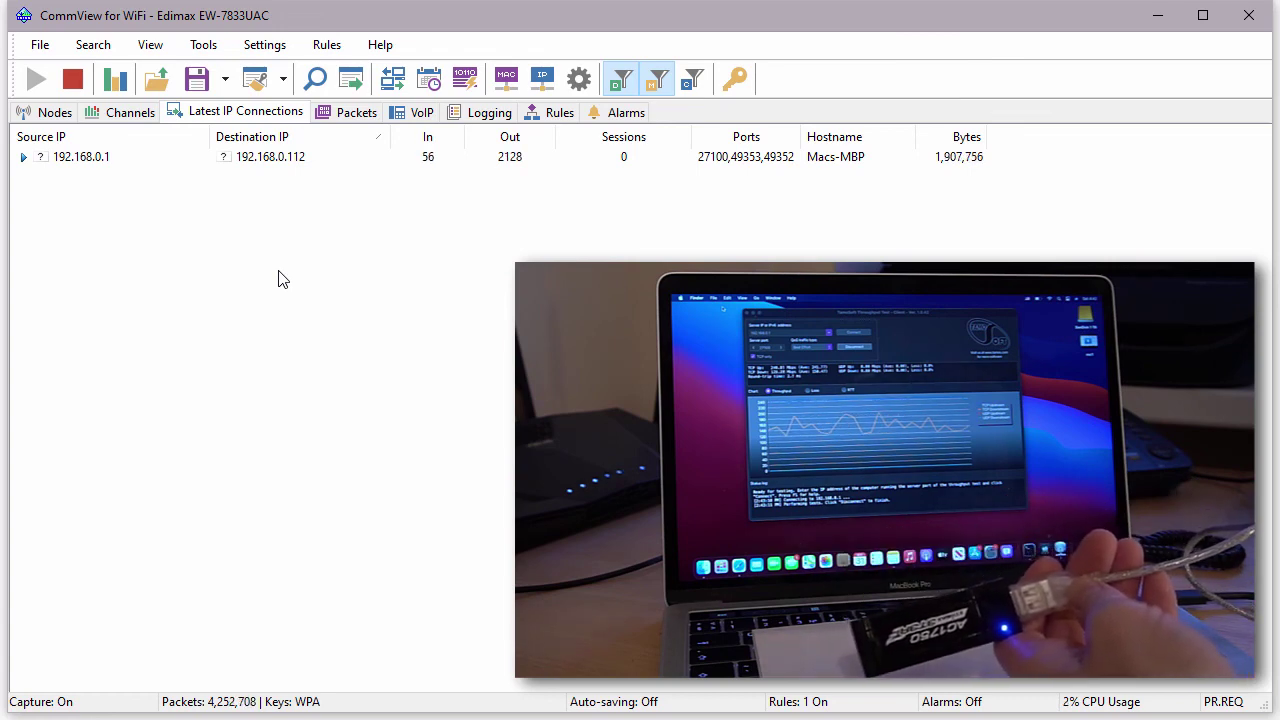
click(249, 80)
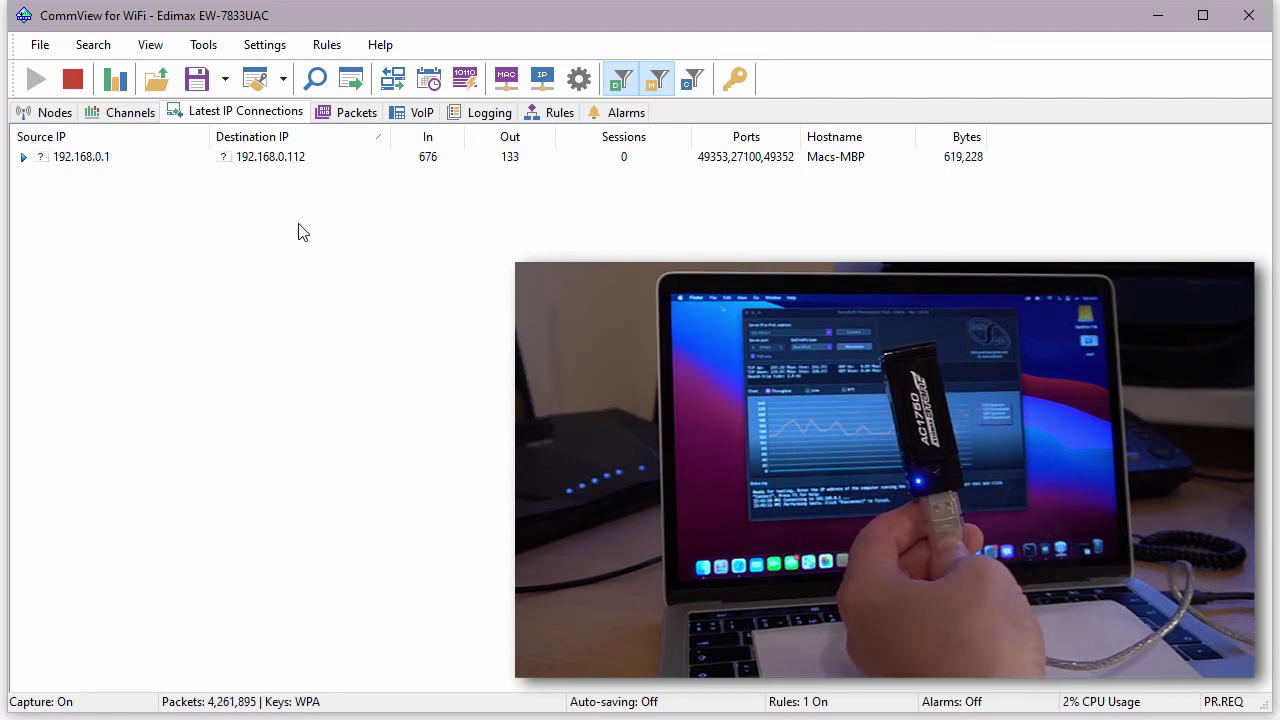
Reset the connection counters twice more to recount In and Out traffic
click(253, 82)
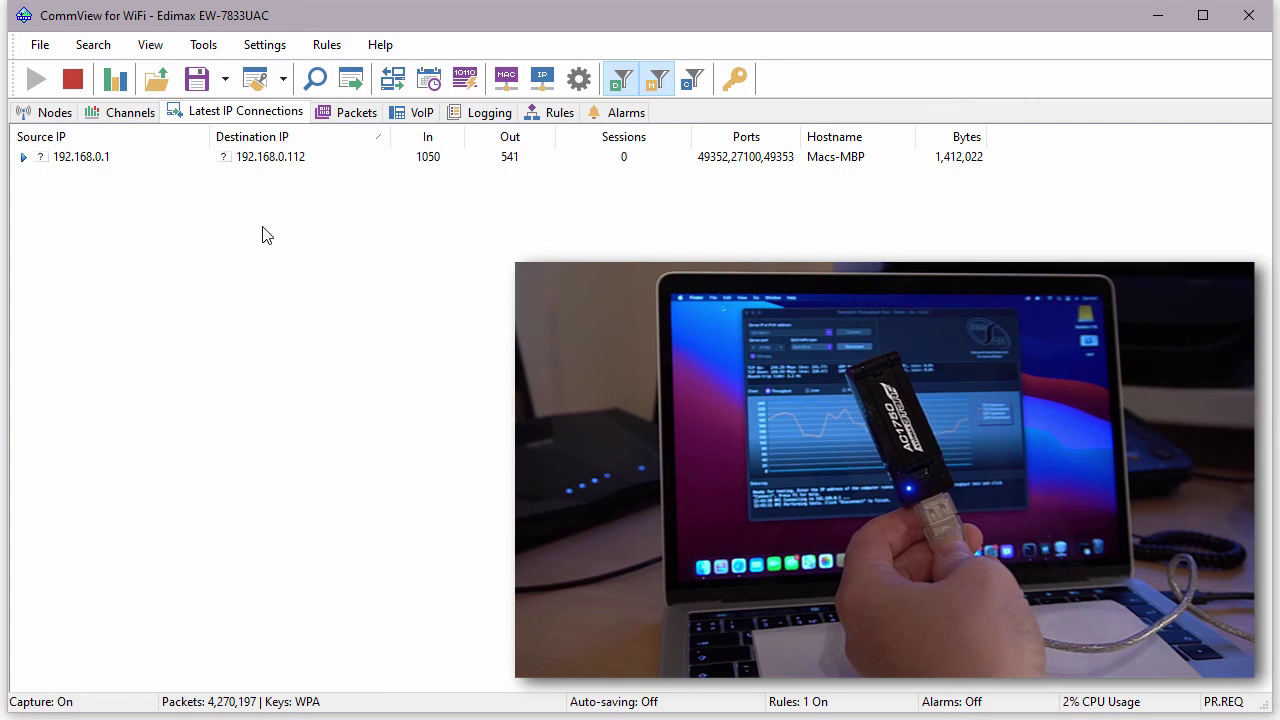
click(255, 79)
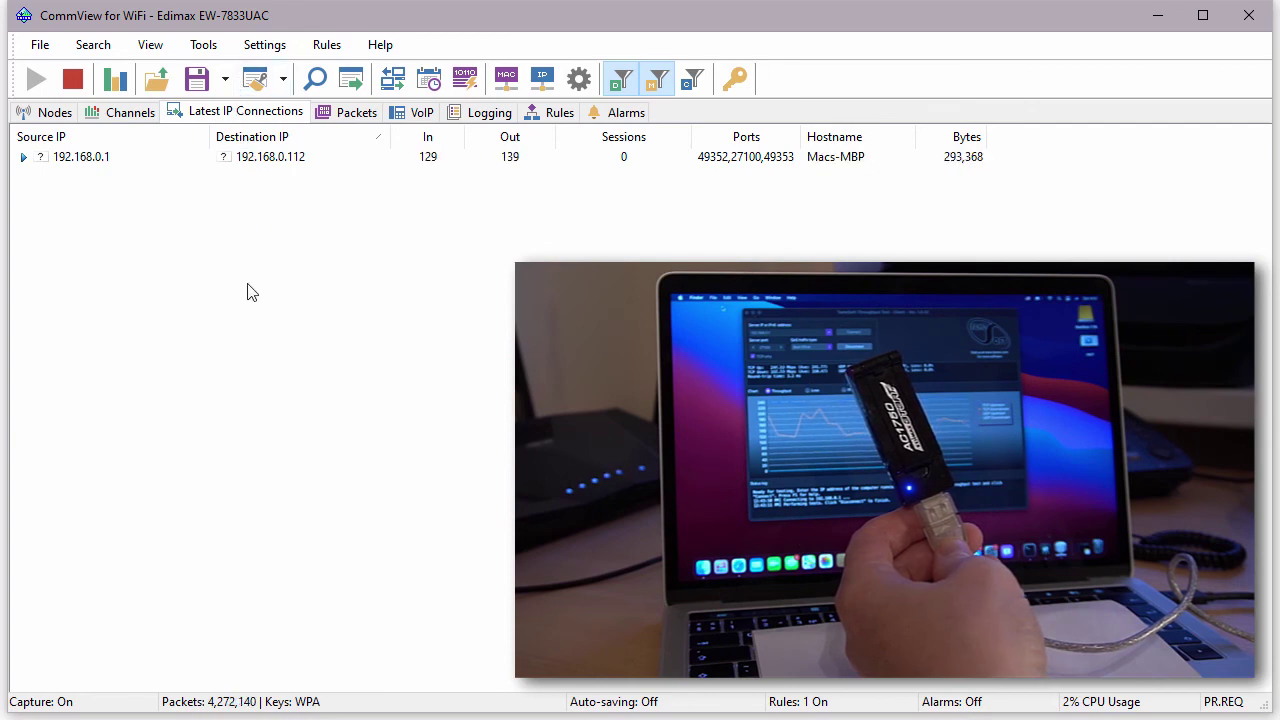